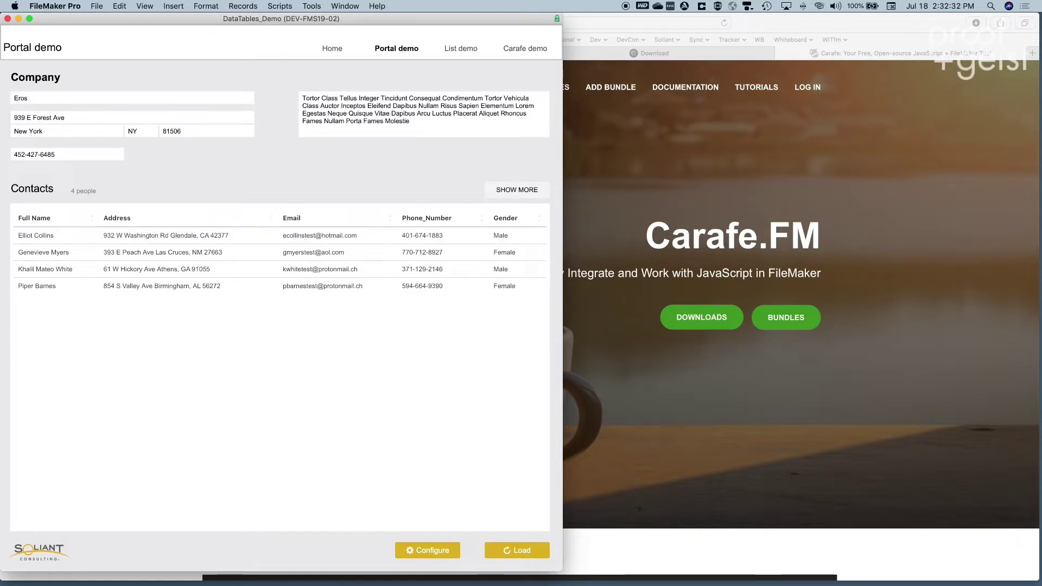
Step: Open the demo's Home page and start the Portal demo from there
left_click(332, 49)
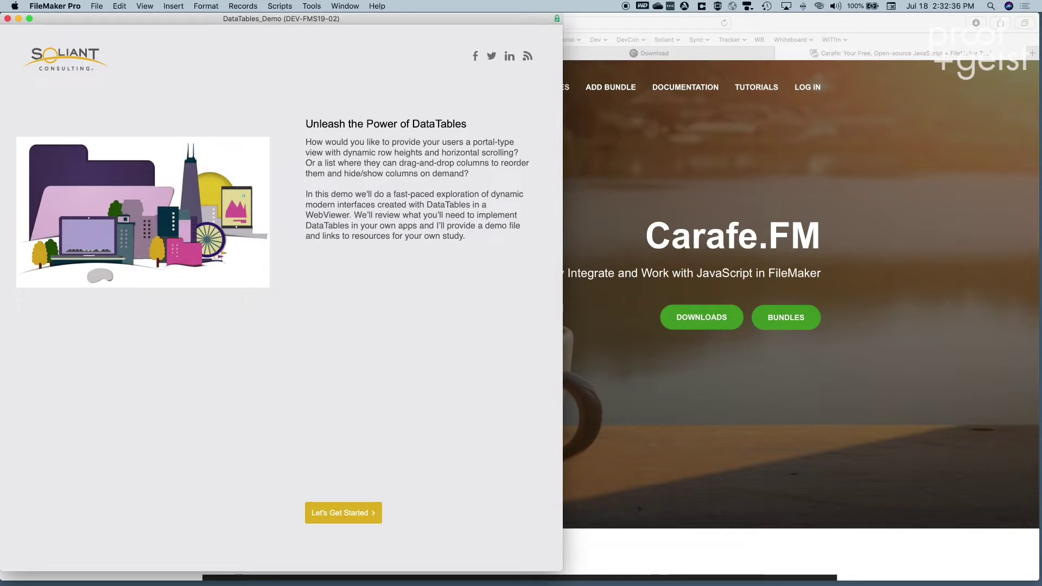
key("super+Tab")
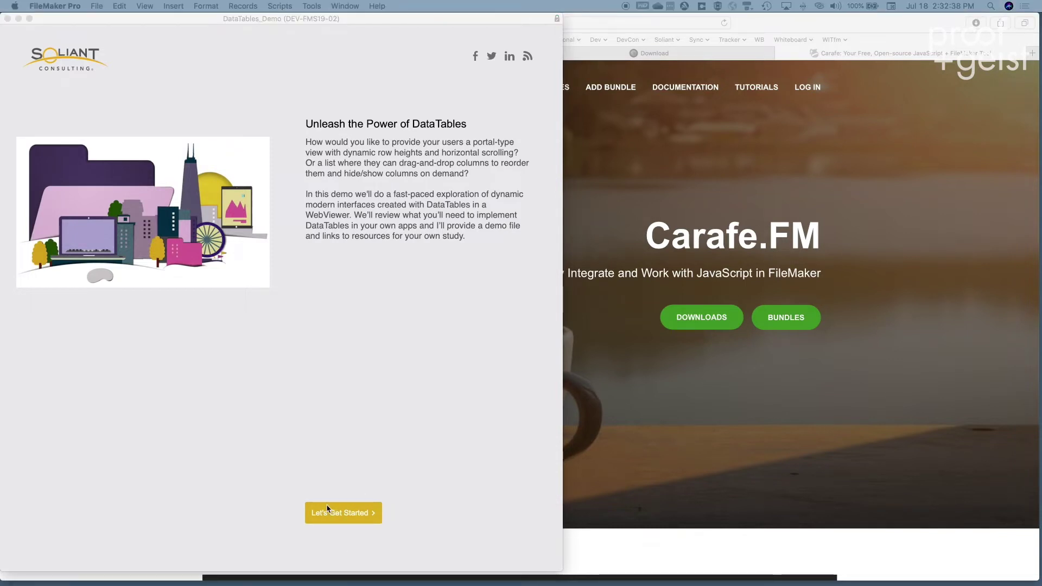
key("super+Tab")
left_click(359, 512)
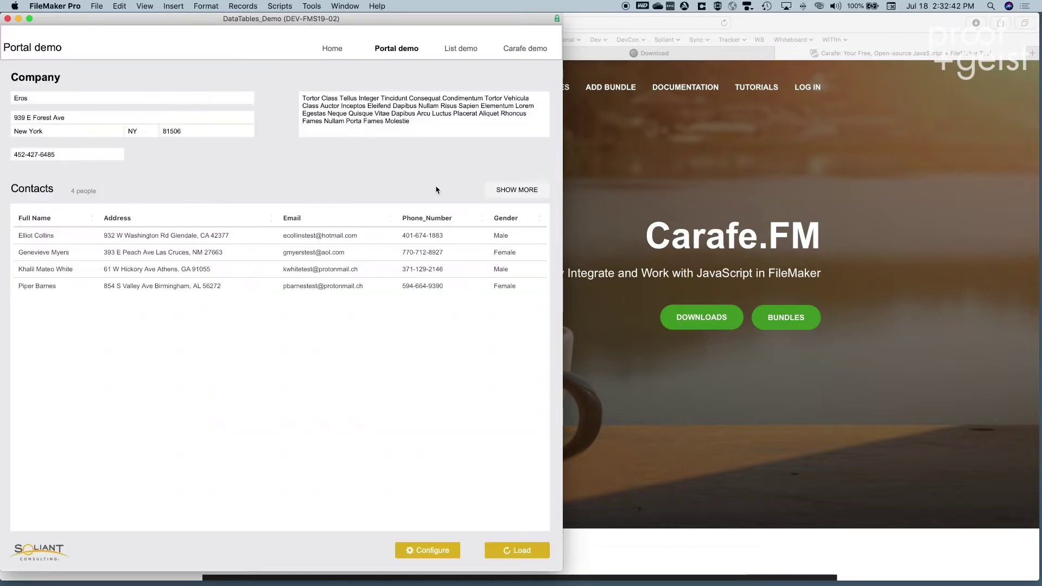
Step: Shrink the demo window and sort the contacts table by phone number, then by address, then by gender
left_click_drag(563, 569, 546, 396)
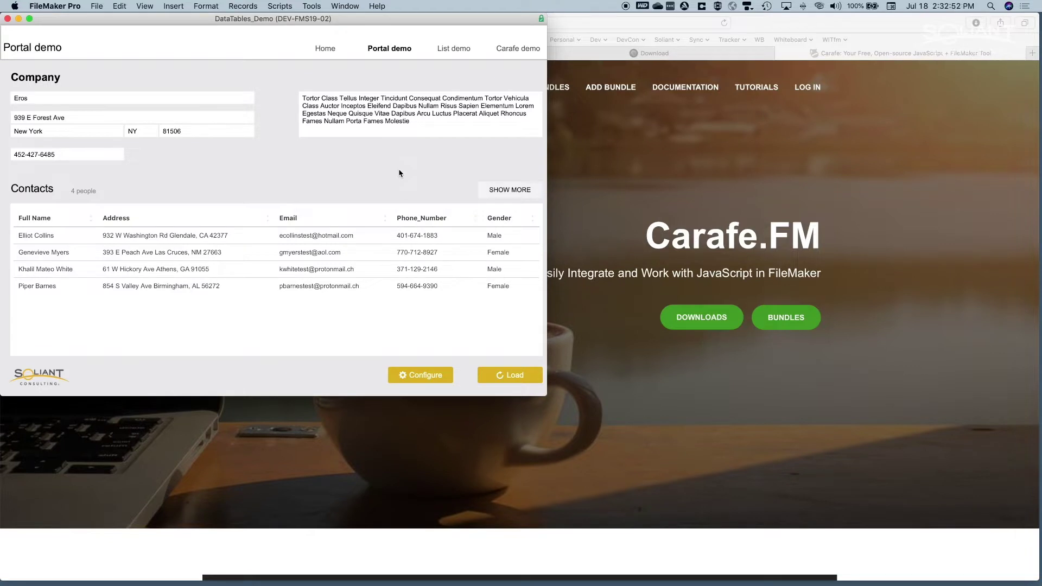
left_click(416, 220)
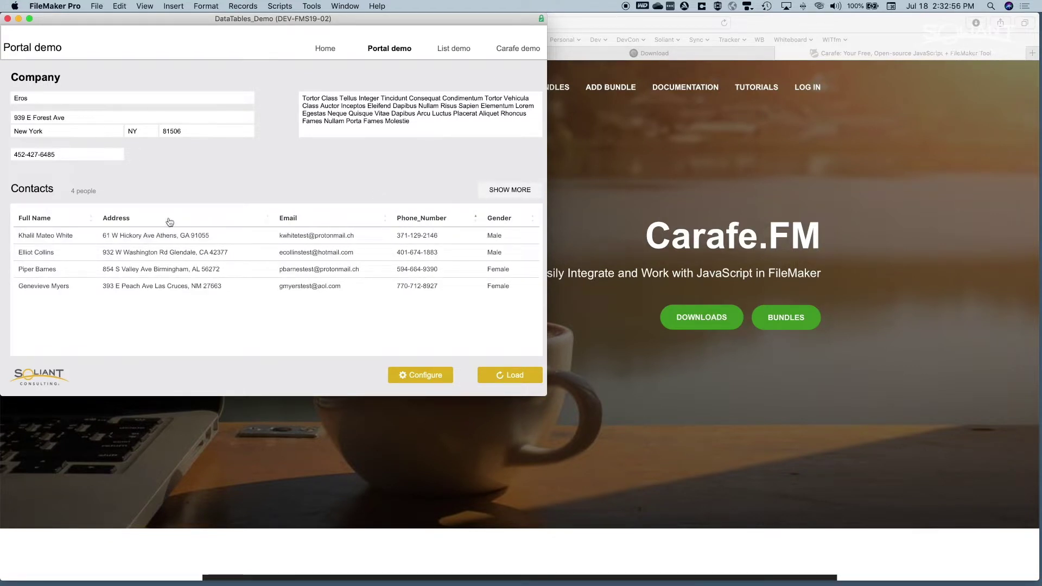
left_click(122, 220)
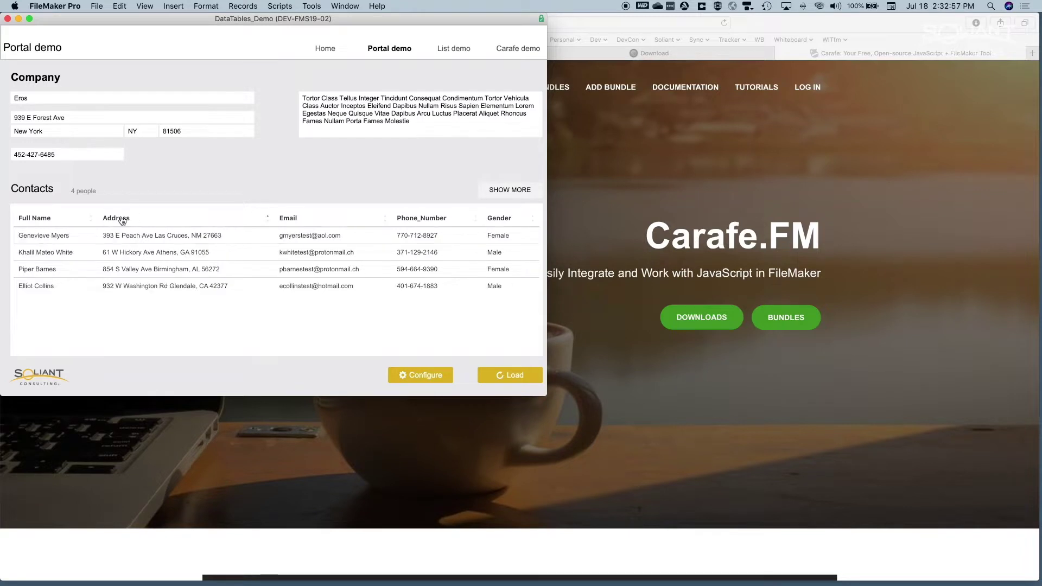
left_click(511, 219)
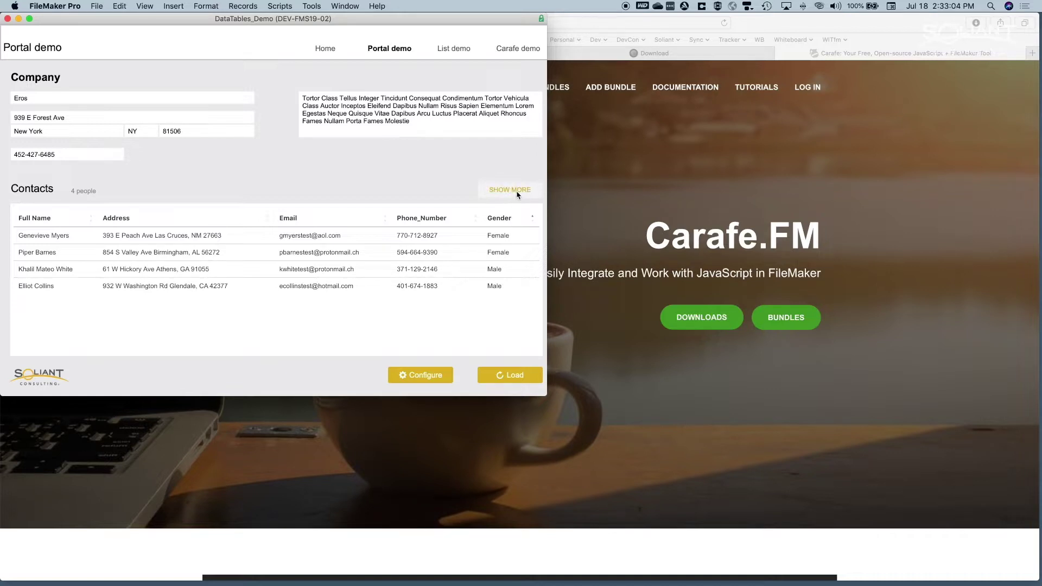
Step: Show the additional contact columns in a taller window and view the hidden details of the second, third and fourth contacts
left_click(517, 193)
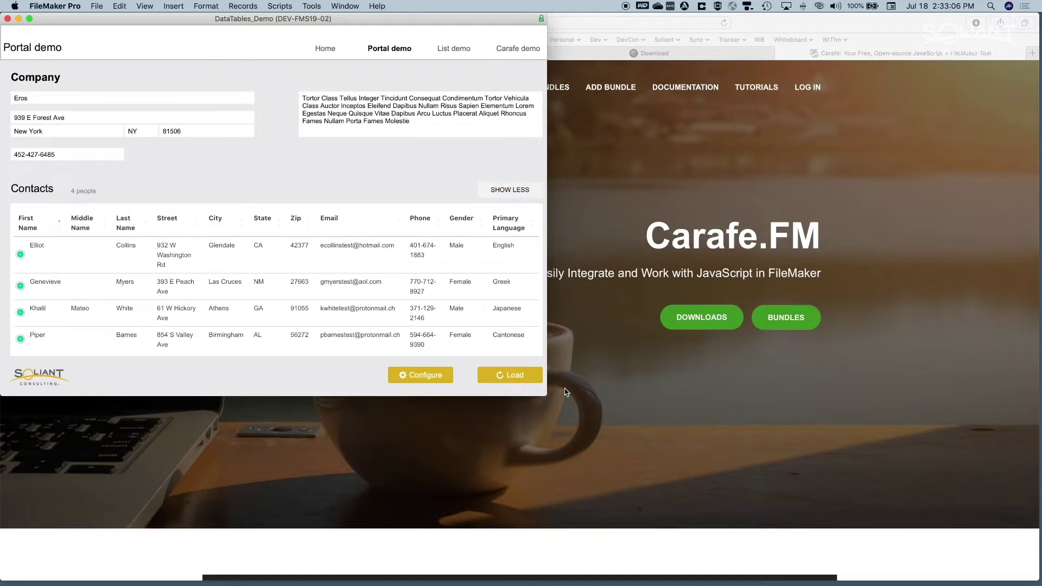
left_click_drag(545, 390, 560, 545)
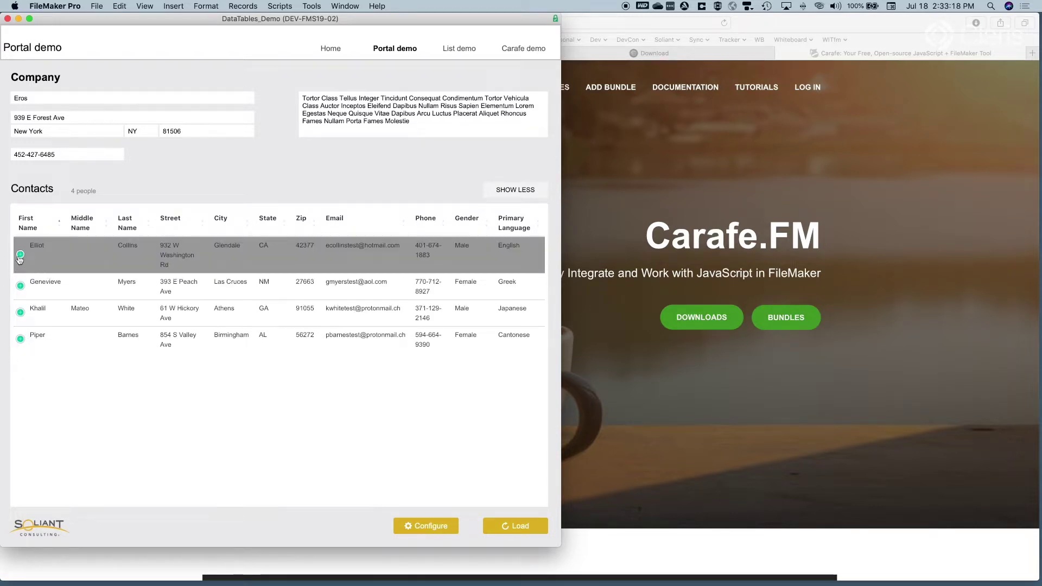
left_click(20, 286)
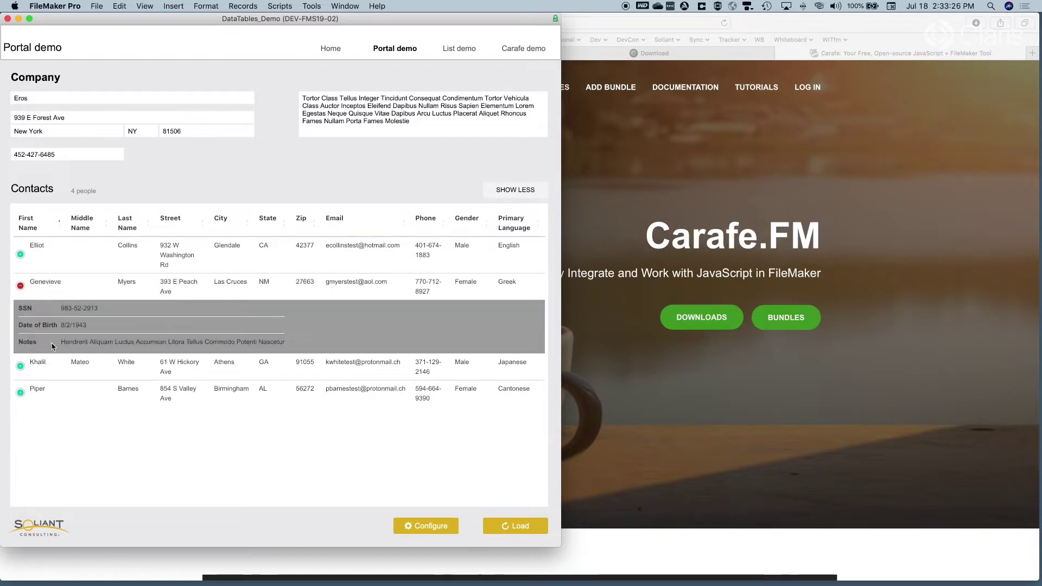
left_click(20, 285)
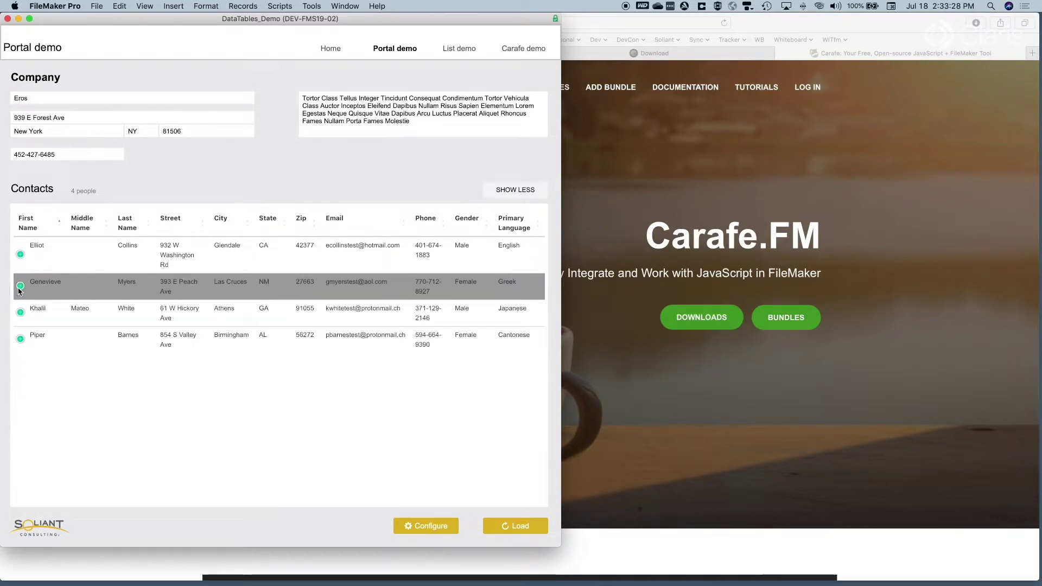
left_click(20, 312)
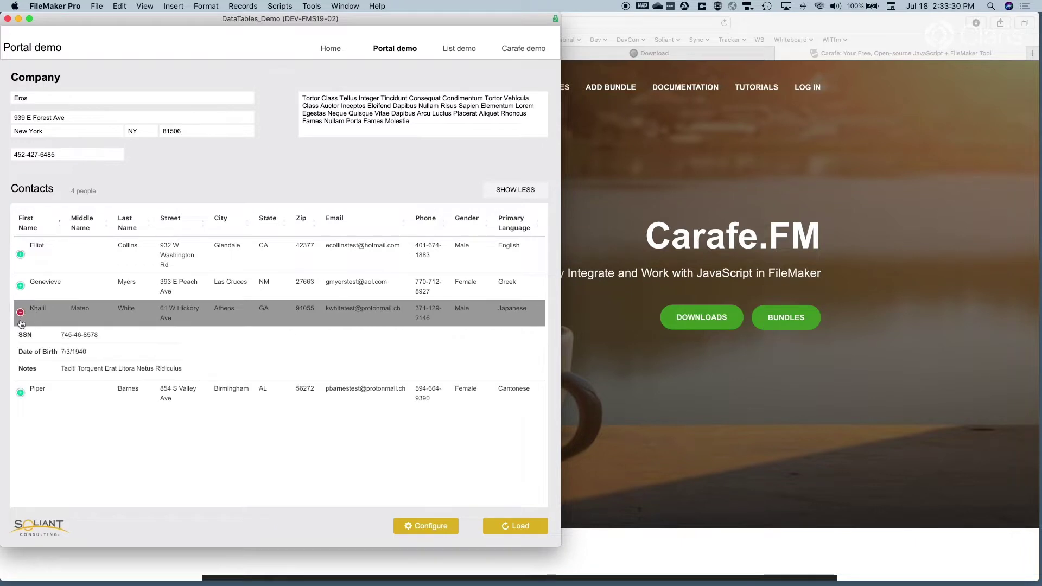
left_click(20, 393)
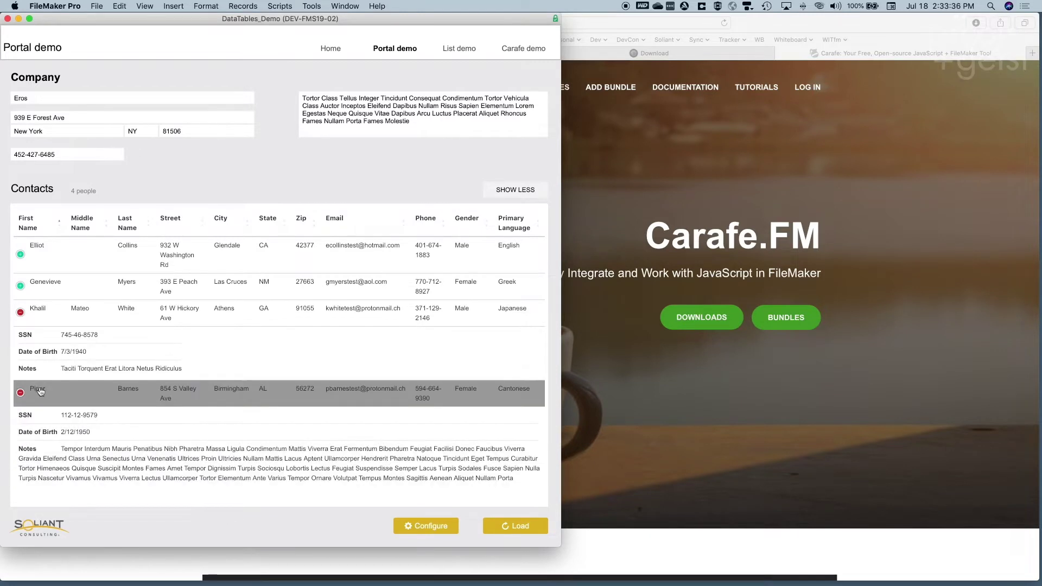
left_click(21, 393)
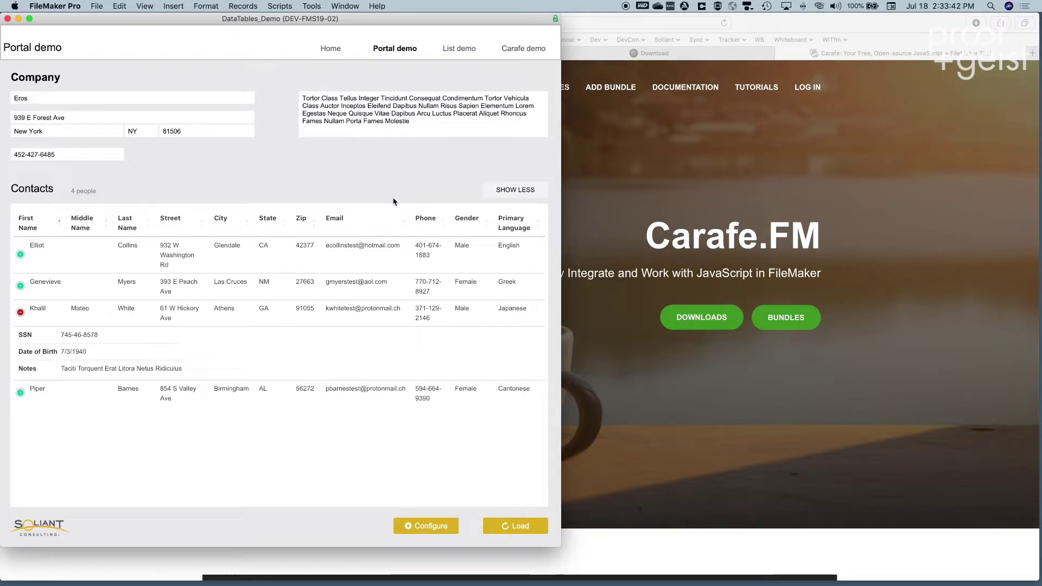
Step: Enable the "table is-striped" class option for the contacts table and close the configuration
left_click(424, 527)
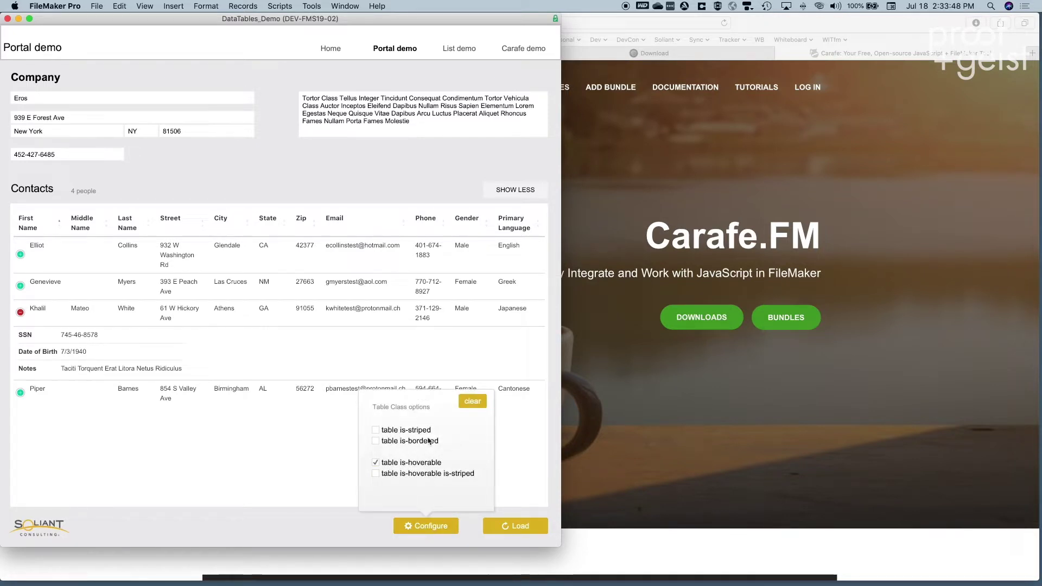
left_click(375, 430)
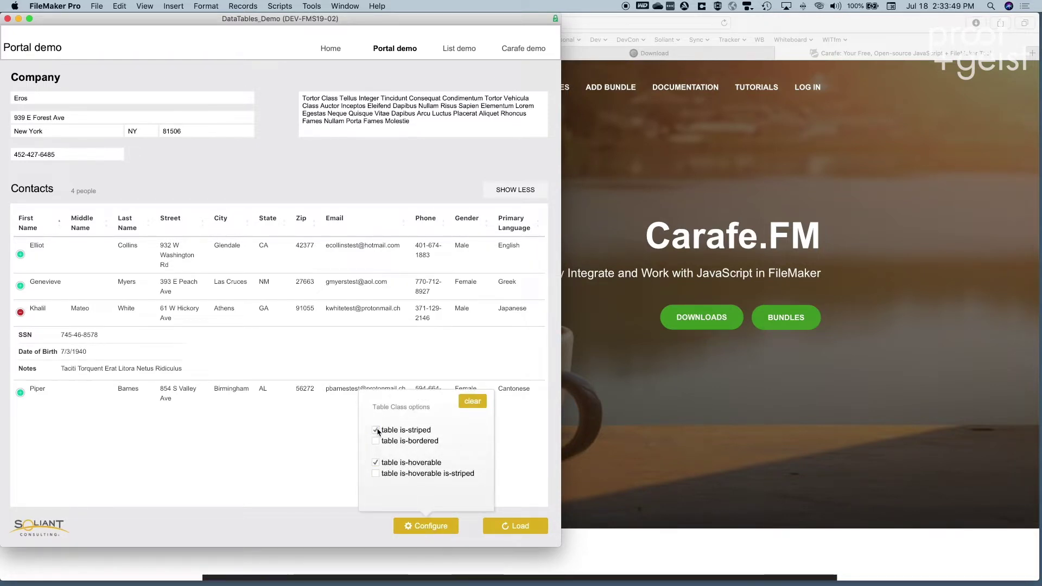
left_click(505, 433)
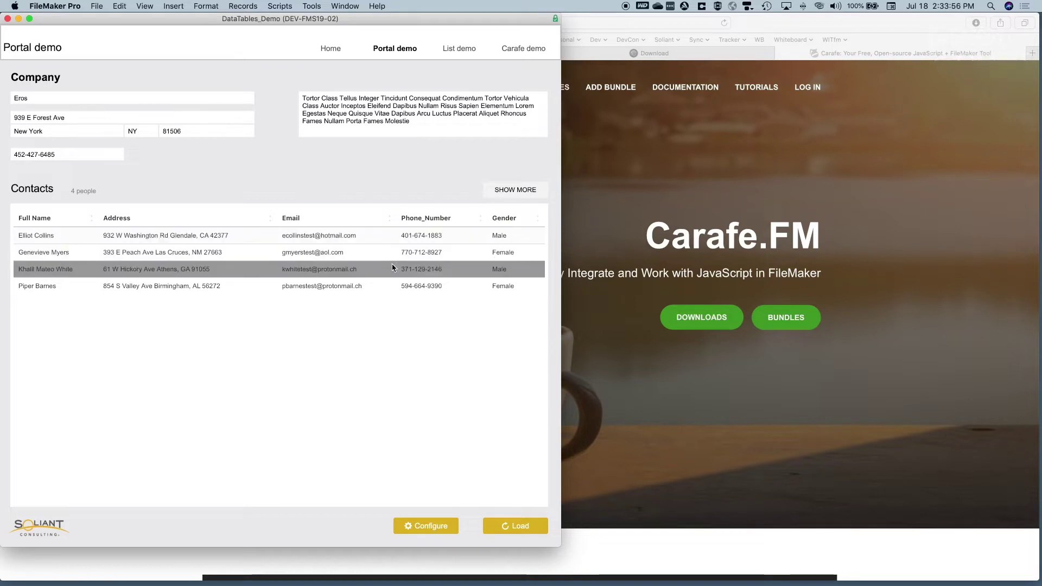
Step: Show the additional columns in the striped contacts table, then expand and collapse the first contact's details
left_click(506, 190)
left_click(20, 254)
left_click(20, 254)
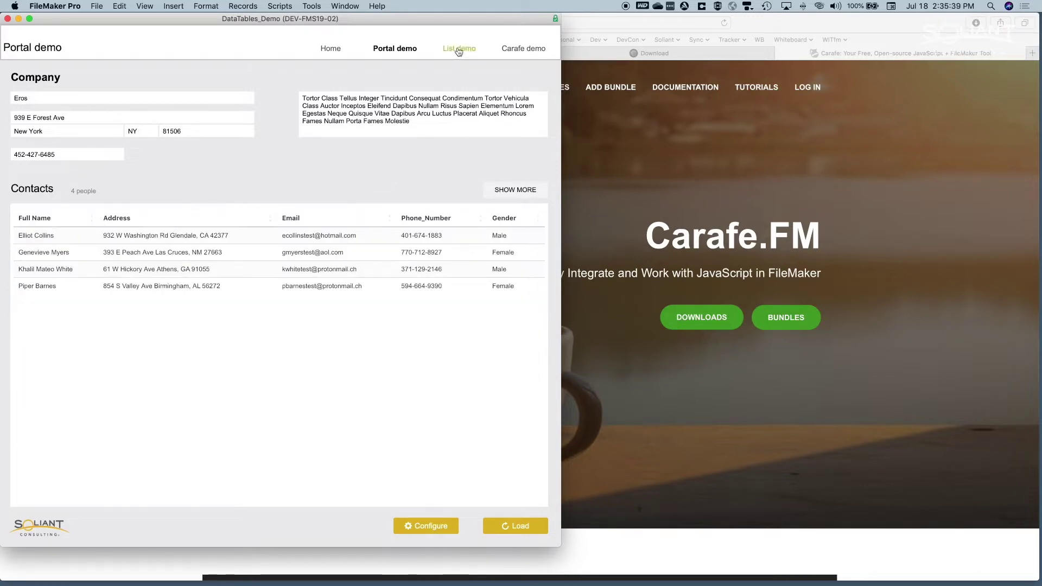
Step: Open the List demo, look through the company list, and sort it by city and then by state
left_click(458, 49)
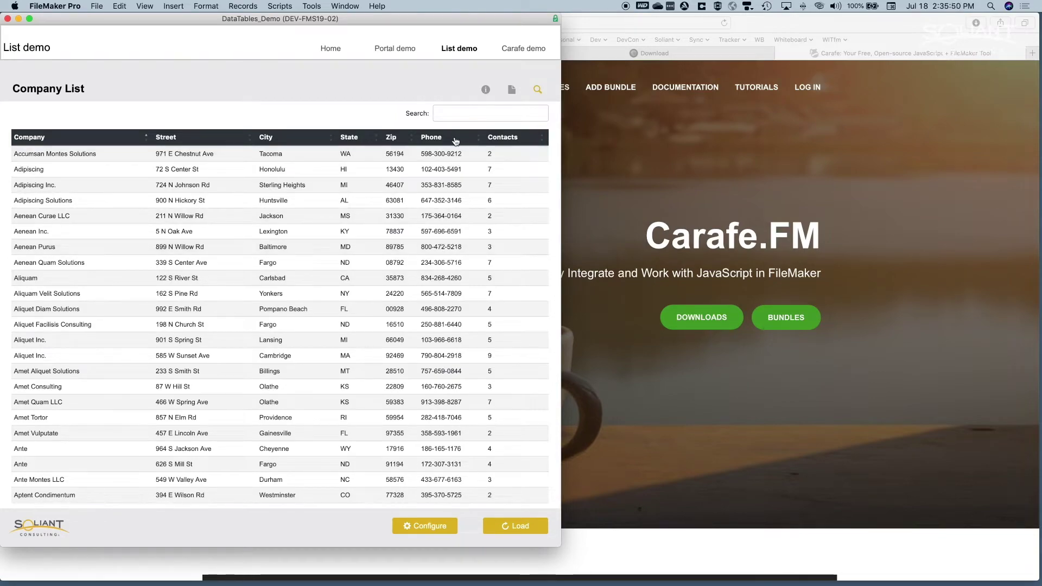
scroll(457, 219, "down", 20)
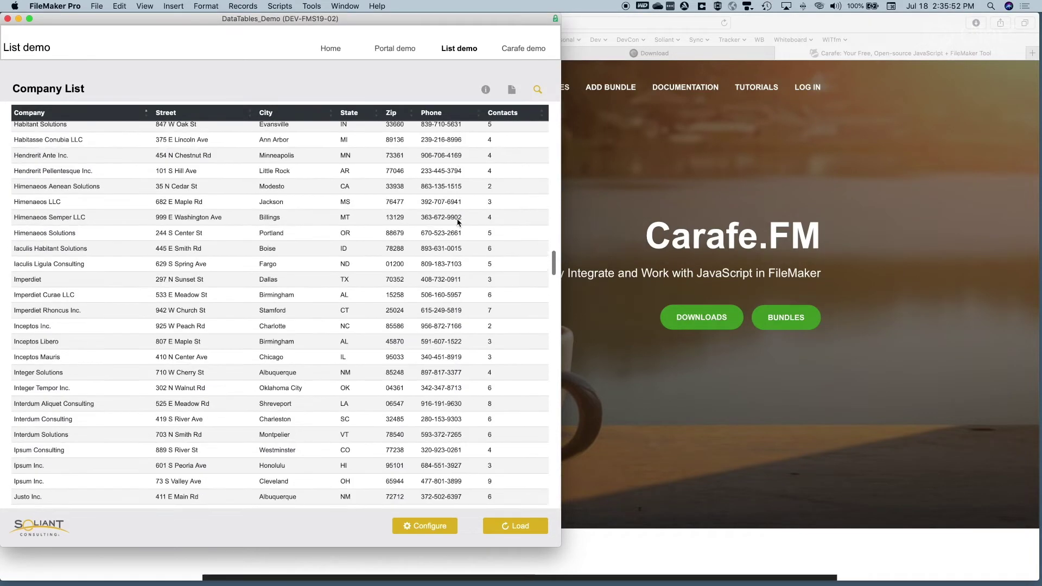
scroll(457, 219, "up", 10)
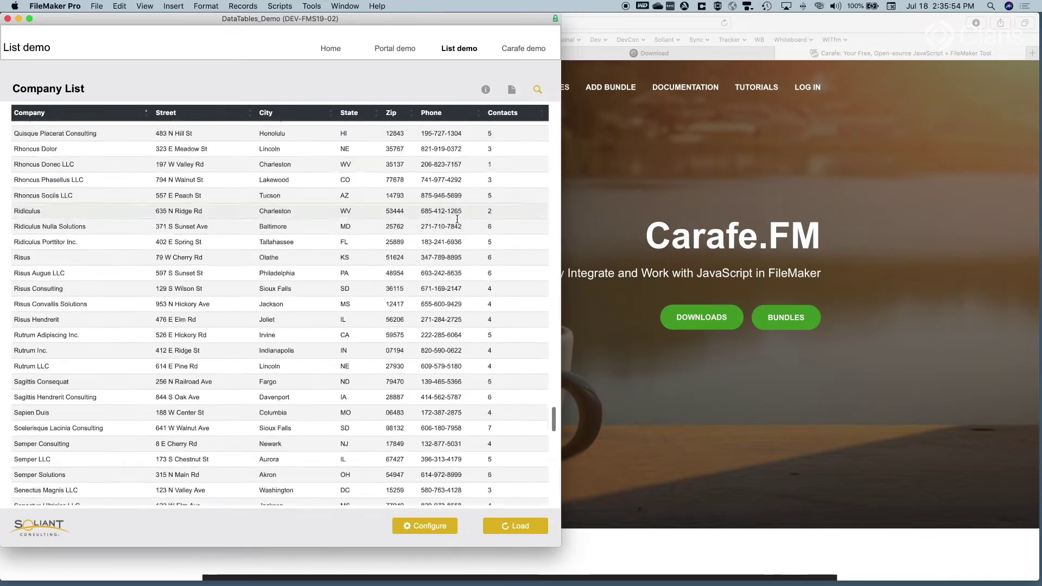
scroll(457, 219, "up", 20)
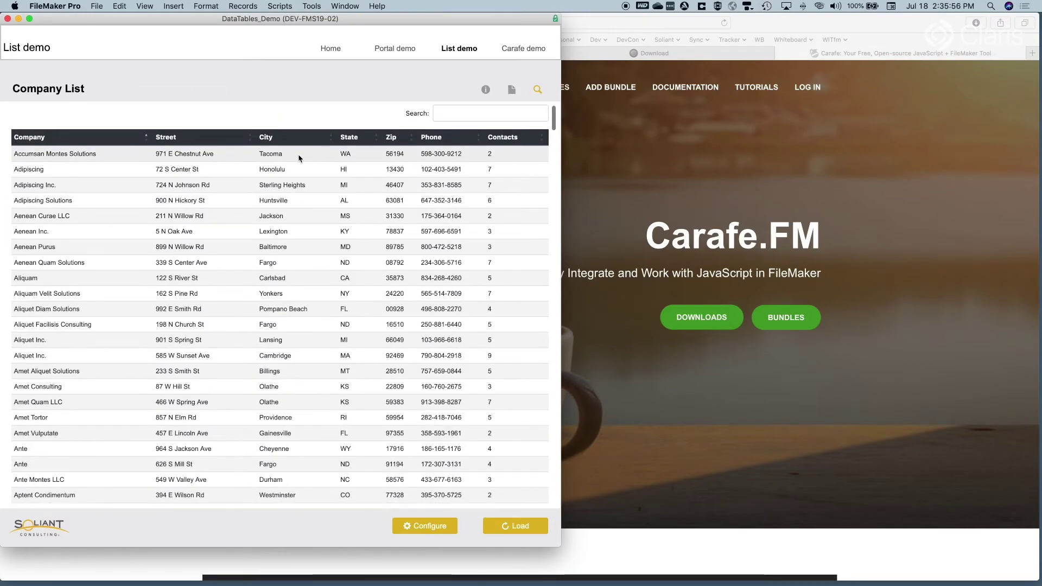
left_click(267, 138)
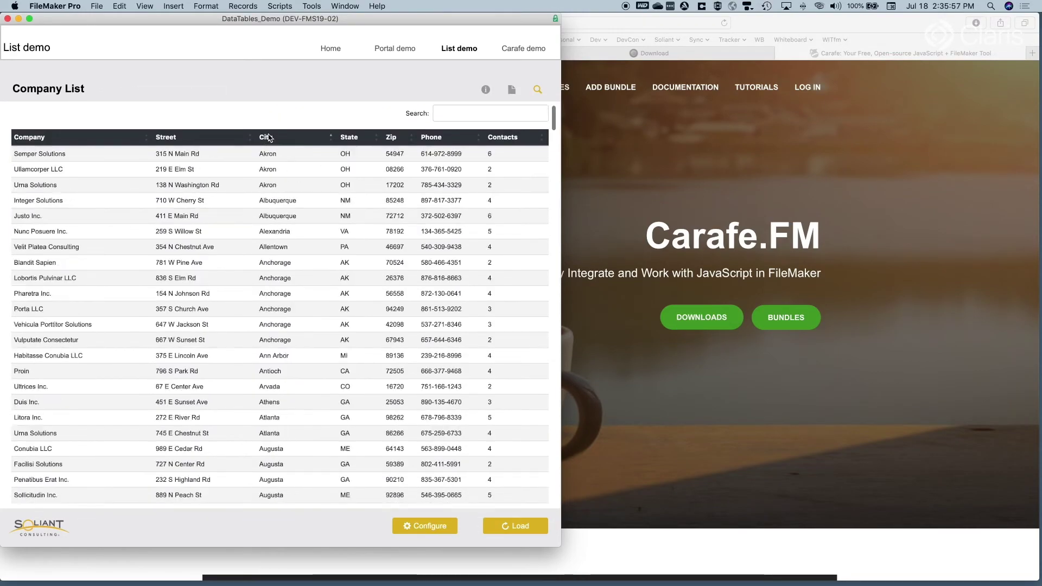
left_click(349, 137)
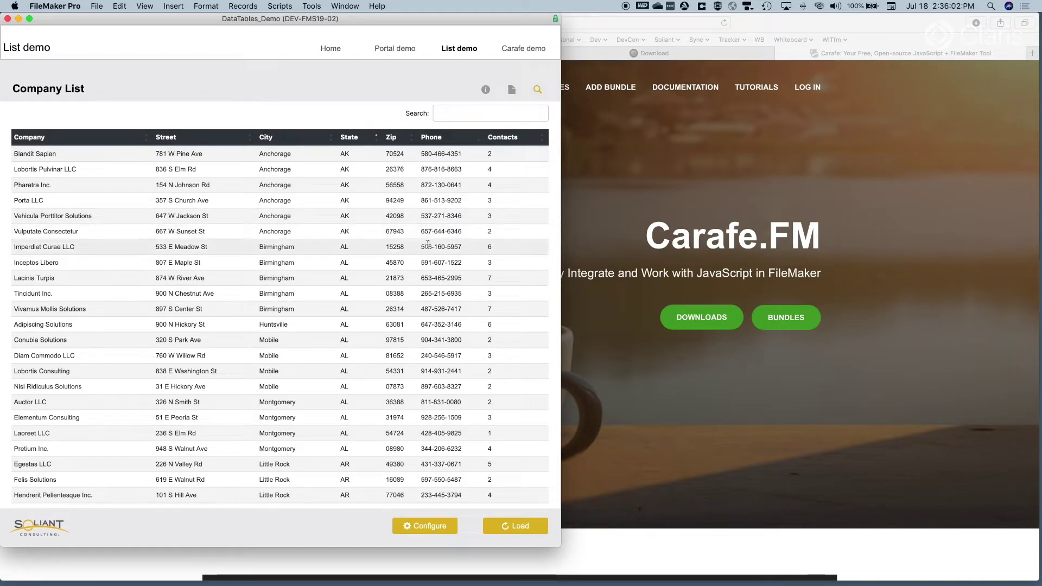
Step: Switch the company list to the paginated view and browse pages 2 and 3 before returning to page 1
left_click(510, 93)
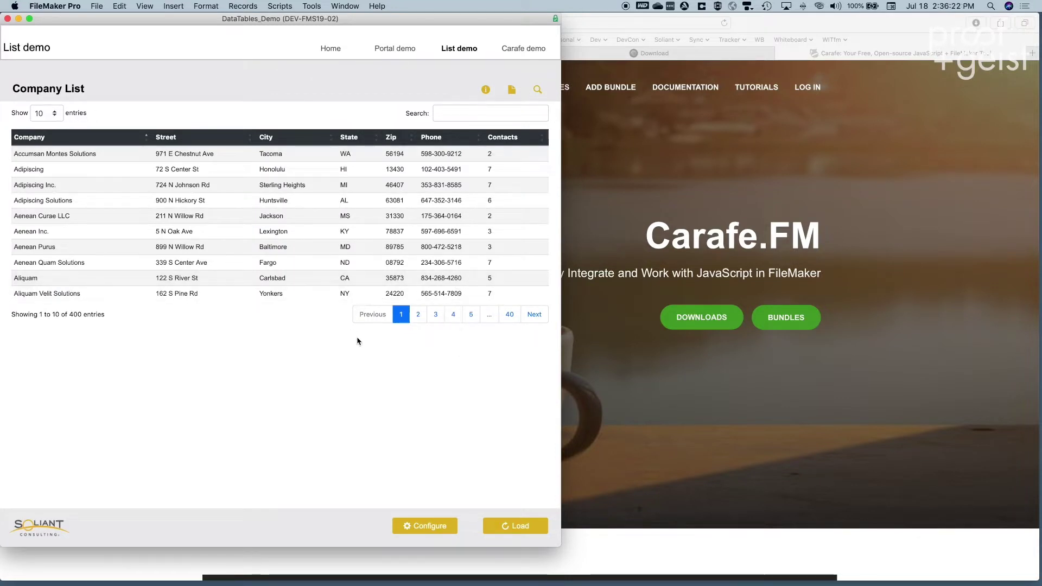
left_click(419, 316)
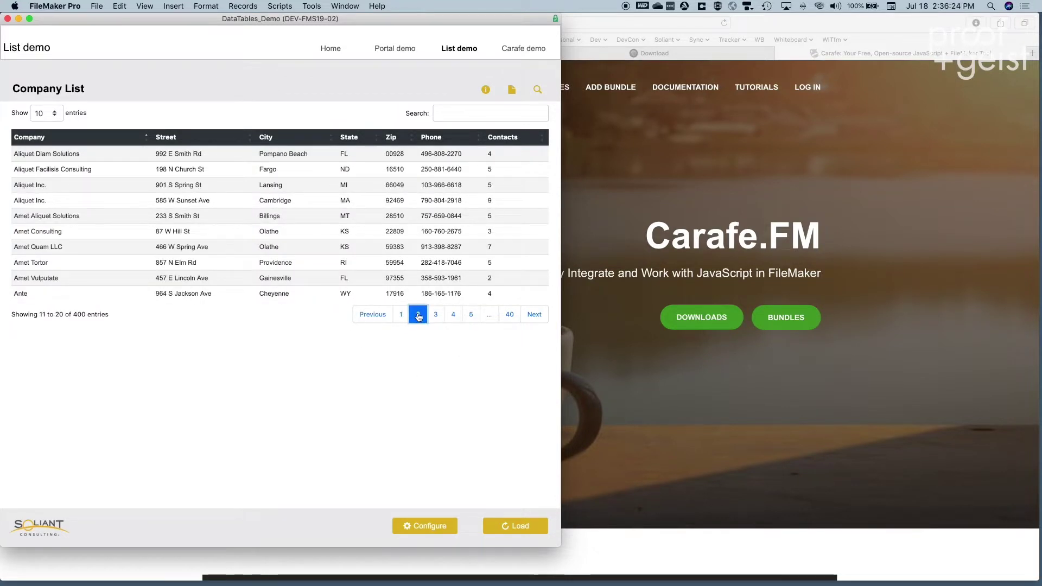
left_click(437, 316)
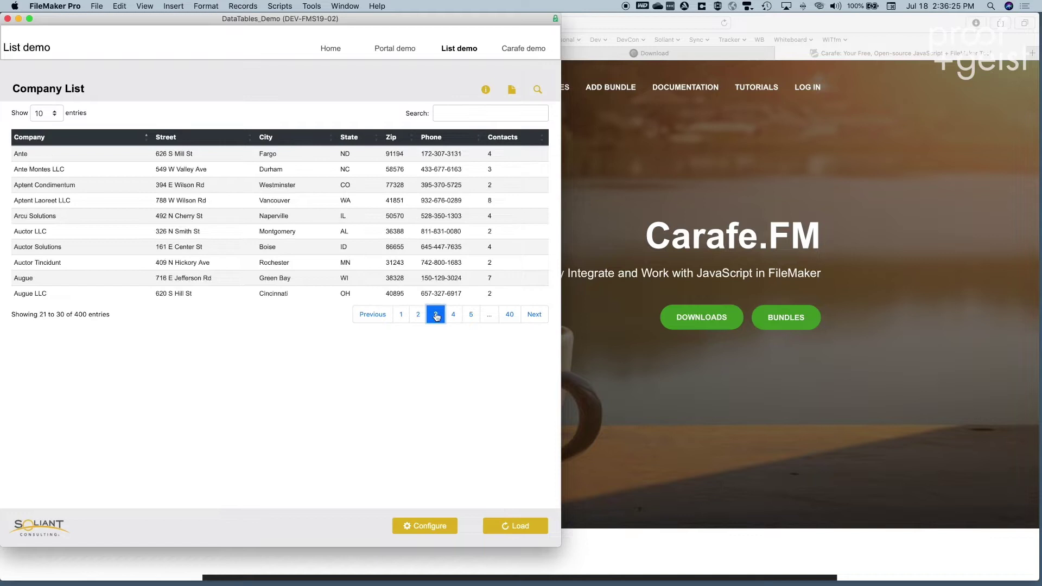
left_click(401, 315)
Step: Show 25 entries per page in the company list, then view page 2 and return to page 1
left_click(58, 113)
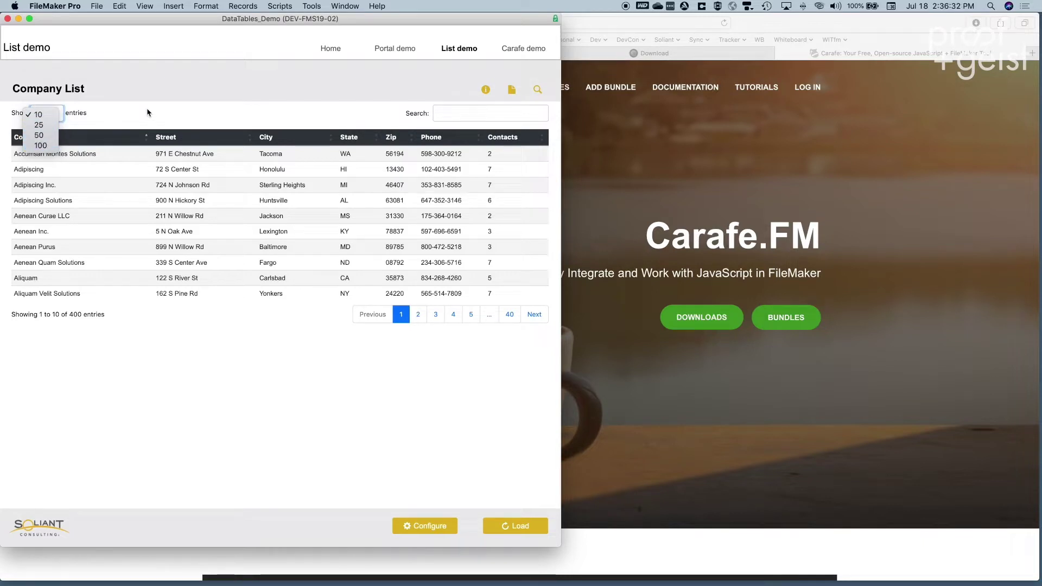
left_click(38, 124)
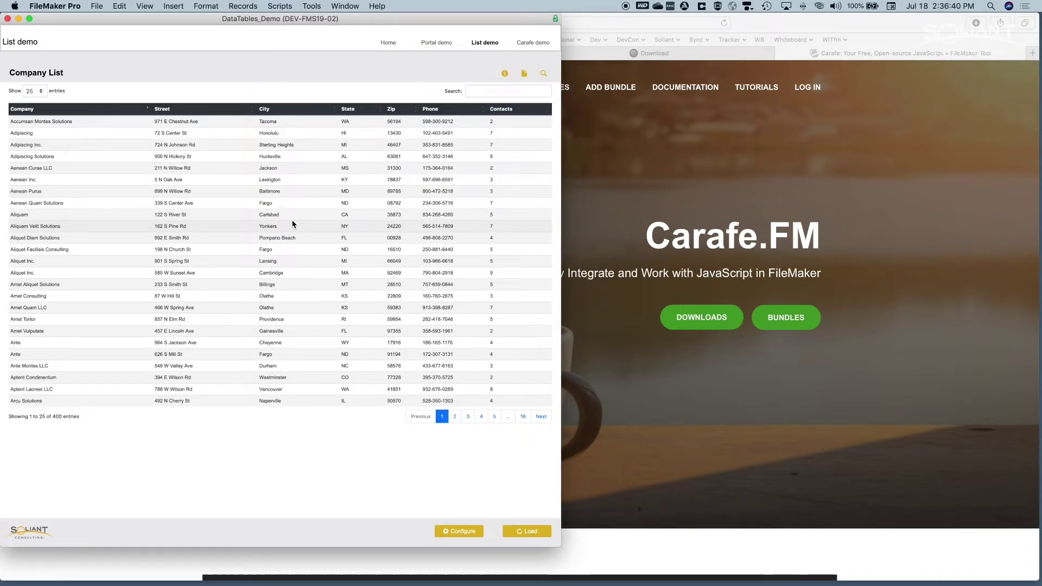
left_click(455, 417)
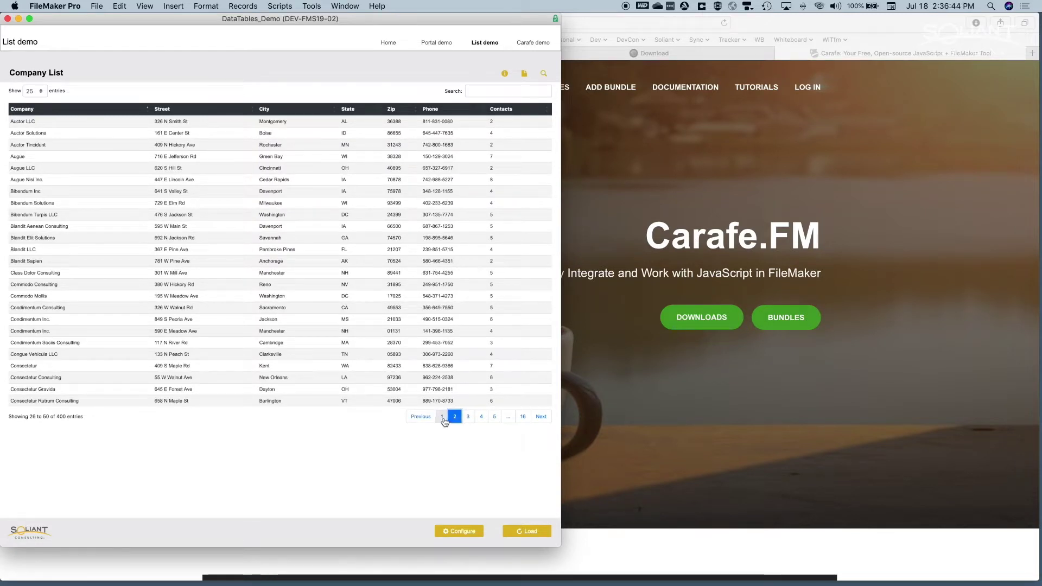
left_click(442, 418)
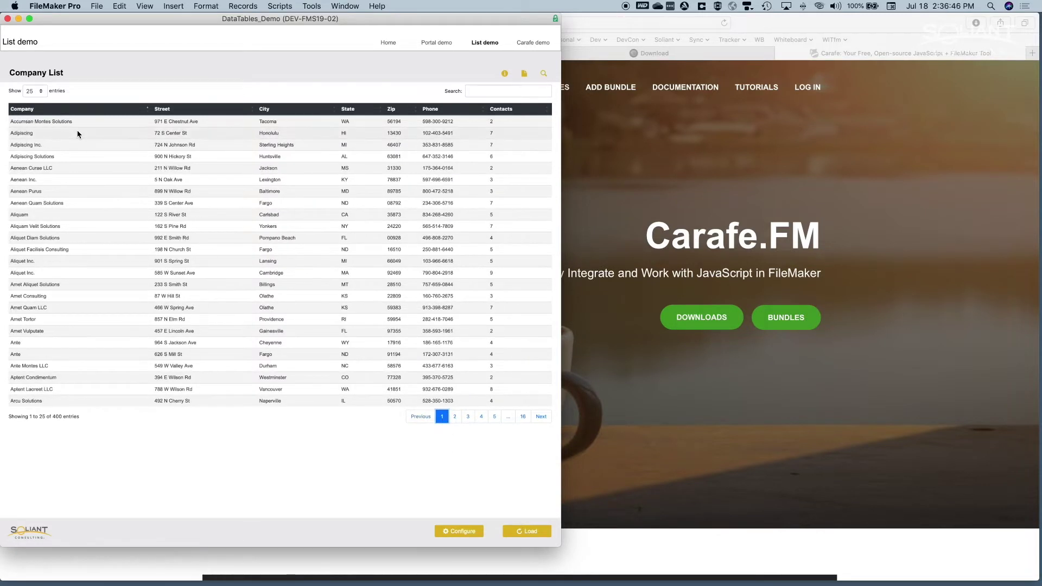
Step: Set the company list to 10 entries per page and move the Phone column to the Street column's position
left_click(41, 92)
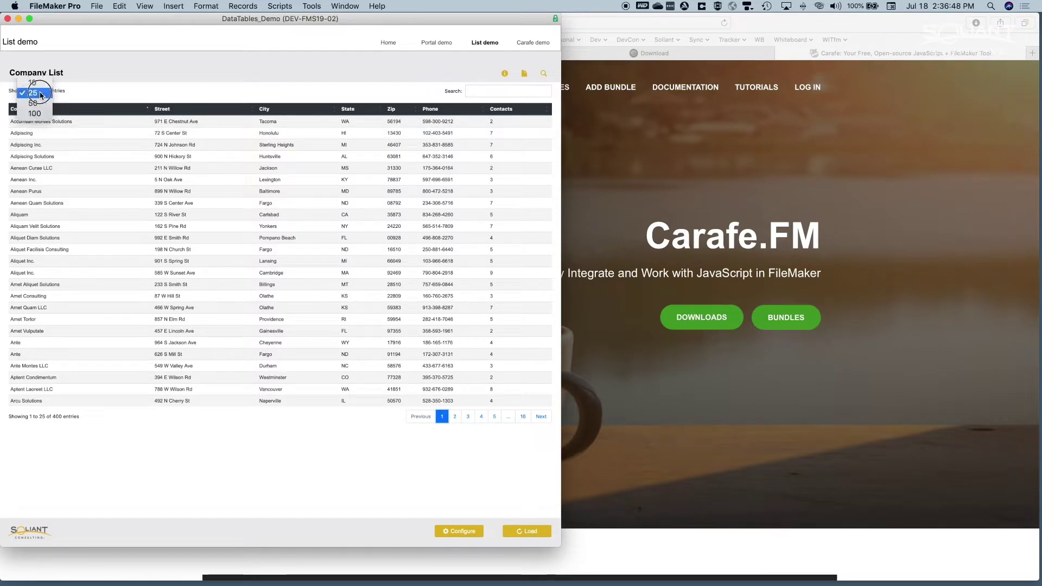
left_click(32, 82)
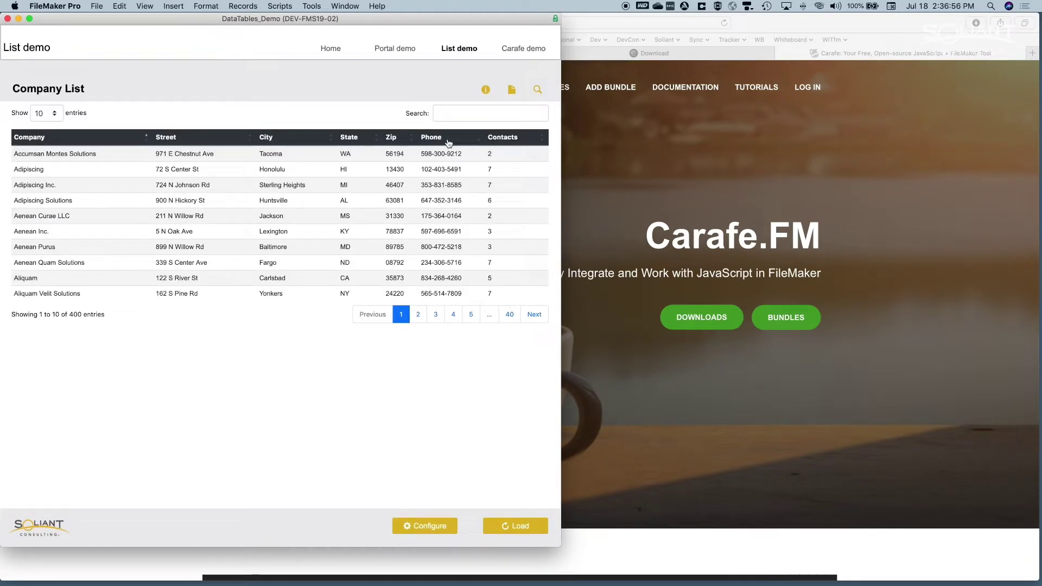
left_click_drag(448, 143, 172, 136)
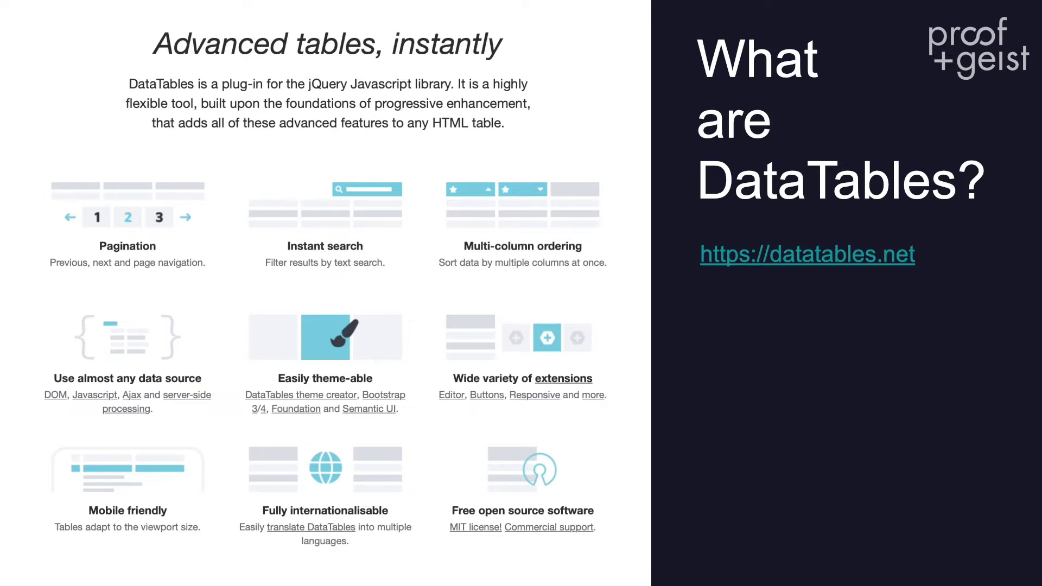
Step: Open the linked DataTables website, datatables.net, from the slide in Safari
left_click(837, 260)
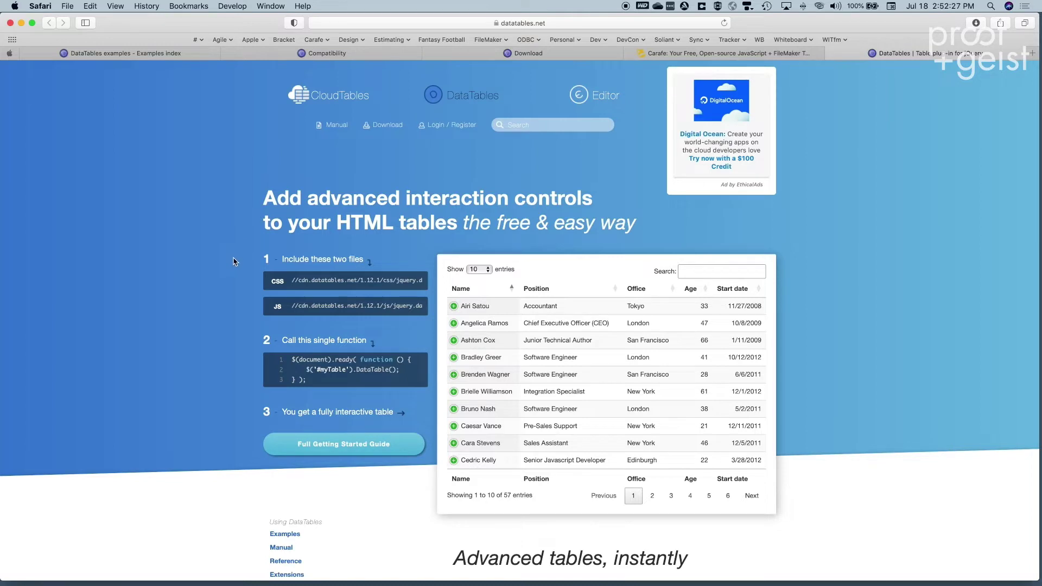
Step: Open the Alternative pagination example from the DataTables Examples index and review its options, table and Javascript code
scroll(234, 262, "down", 5)
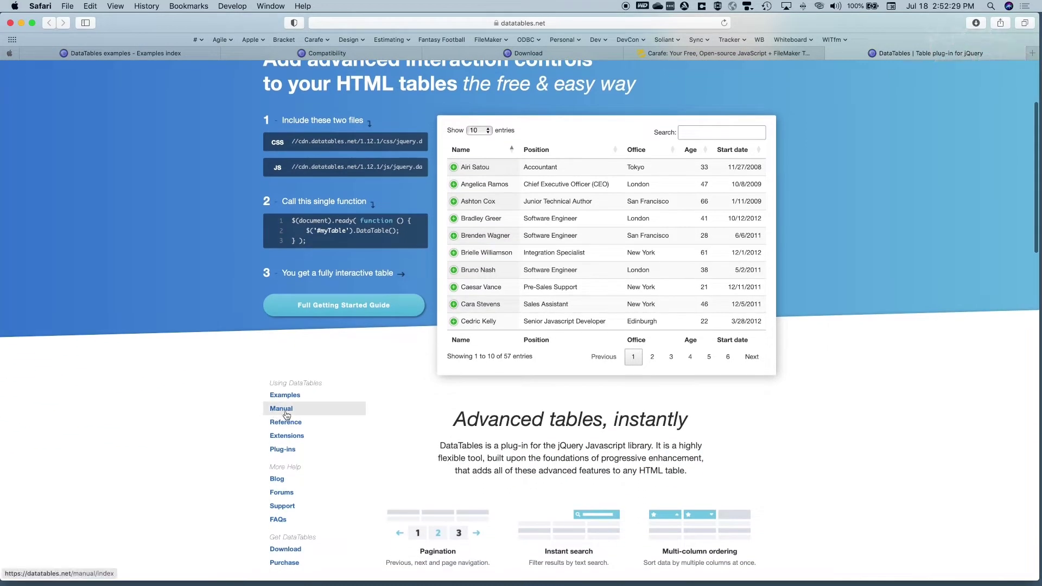
left_click(272, 398)
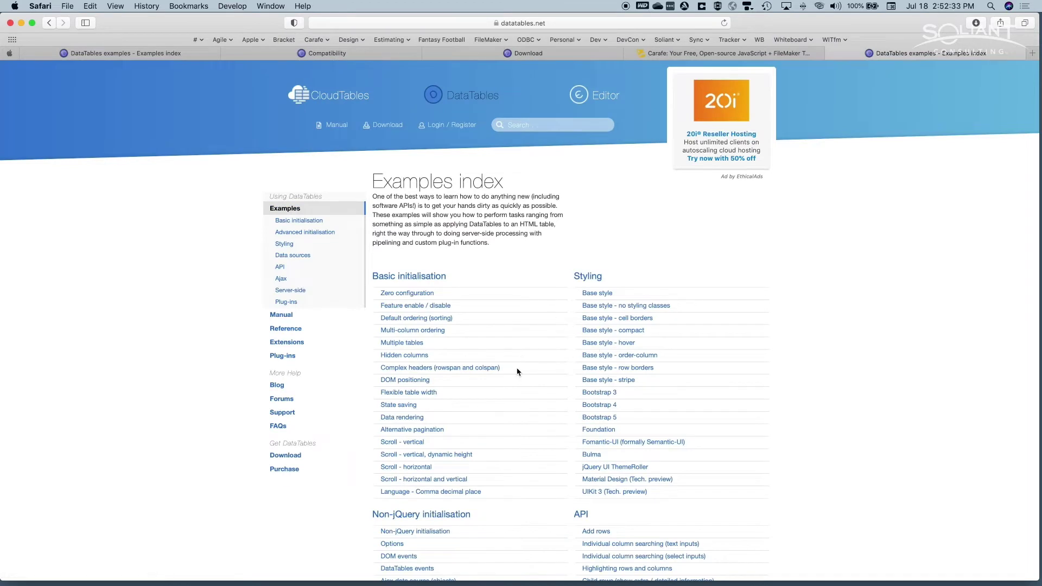
scroll(518, 372, "down", 6)
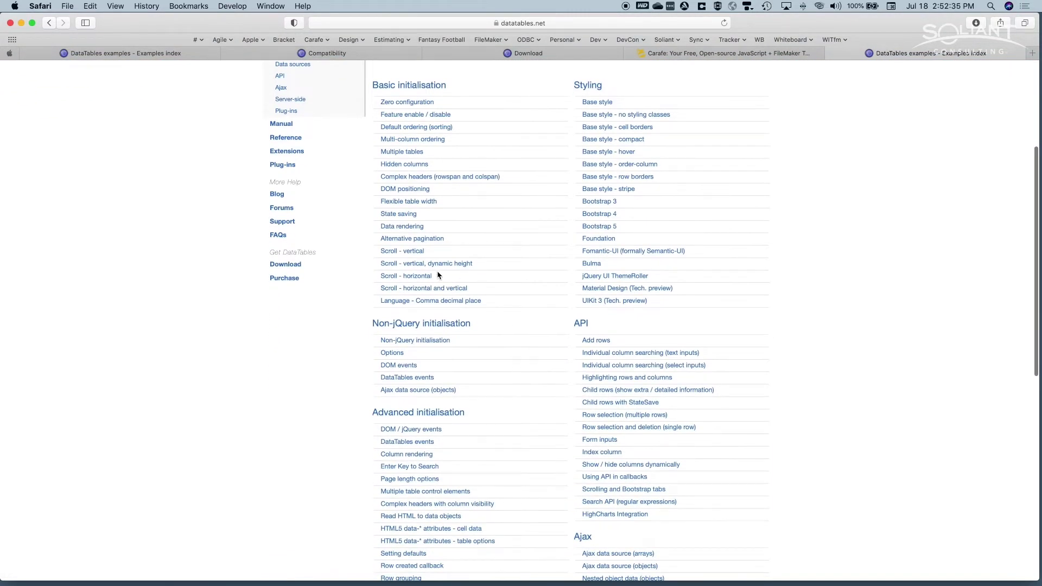
left_click(427, 239)
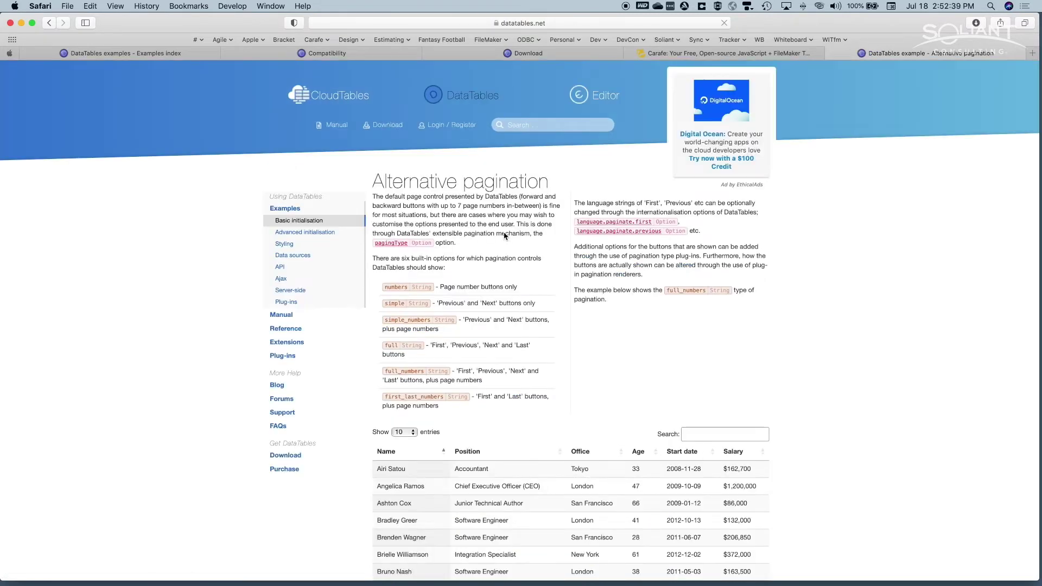
scroll(749, 369, "down", 4)
scroll(749, 369, "down", 4)
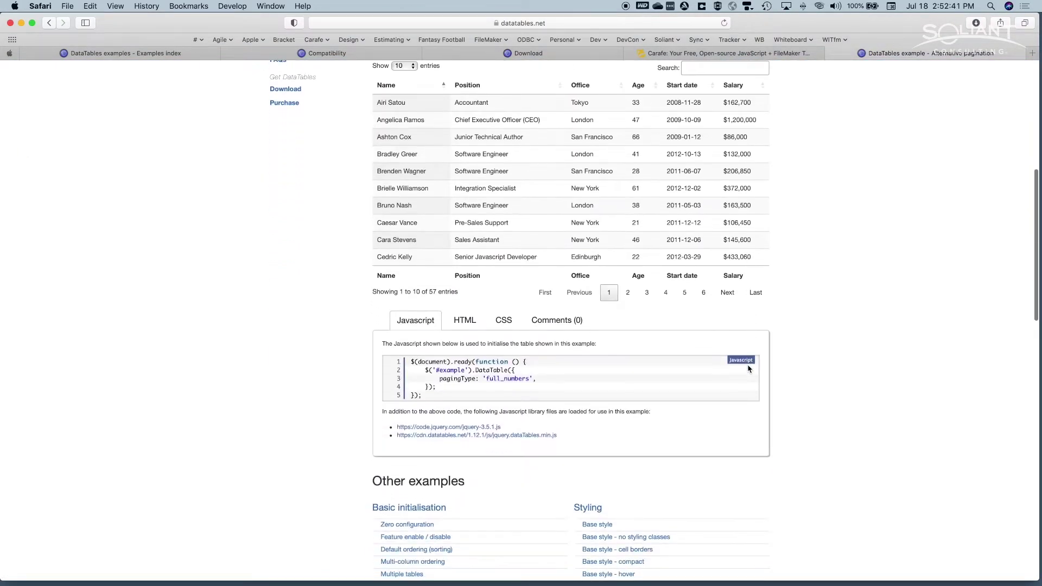
scroll(825, 322, "up", 7)
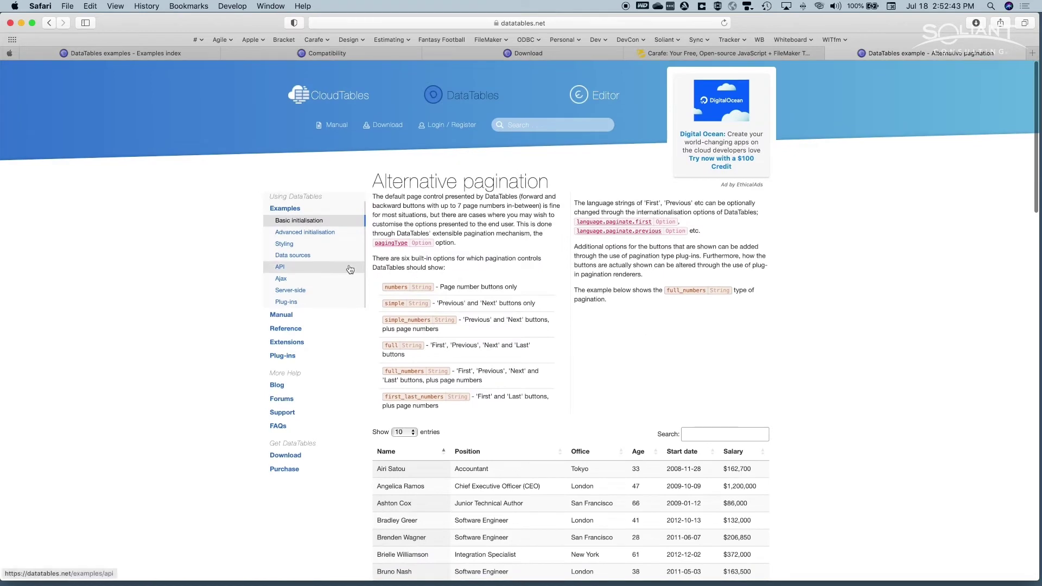
Step: Go back to the Examples index, view the Foundation styling example, and return to the index
left_click(292, 212)
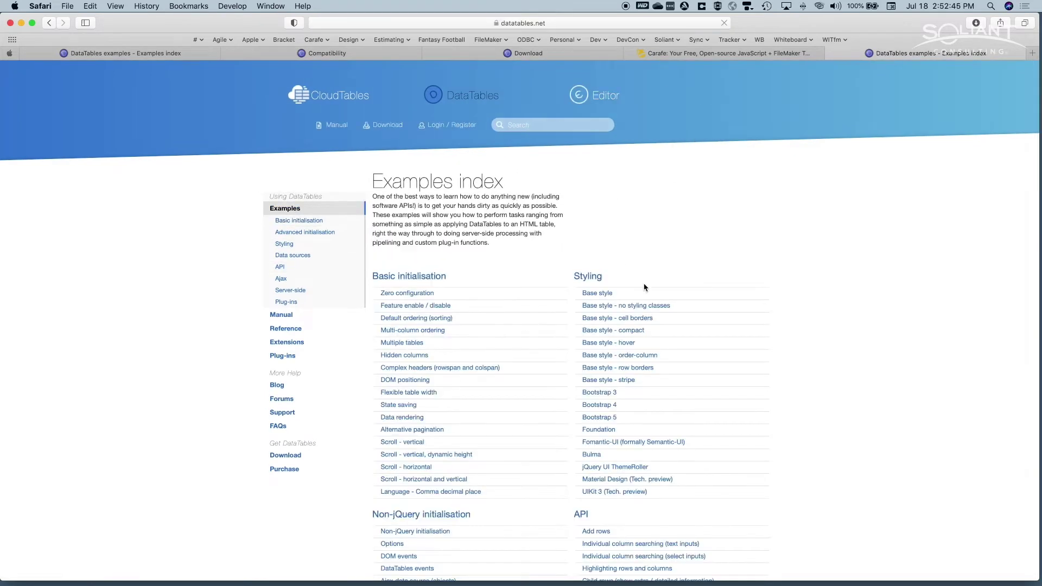
left_click(598, 429)
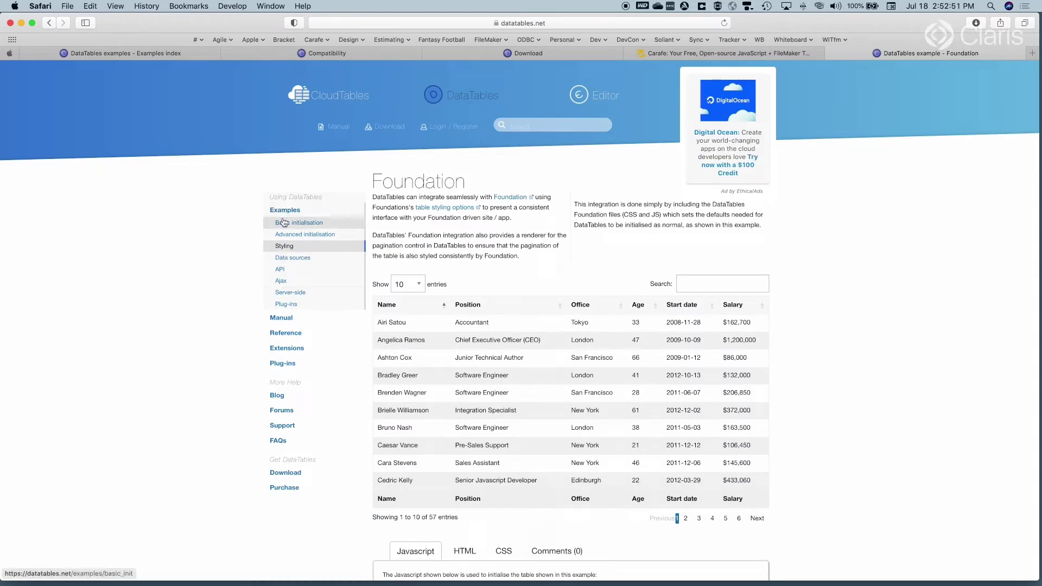
left_click(284, 215)
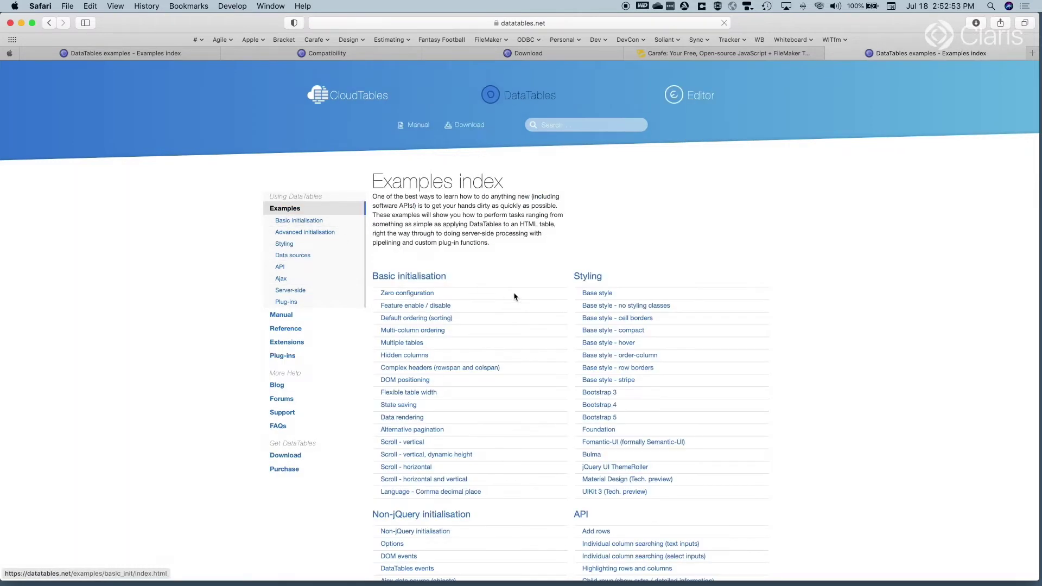
Step: Look over the example categories in the Examples index and open the DataTables Manual
scroll(515, 297, "down", 5)
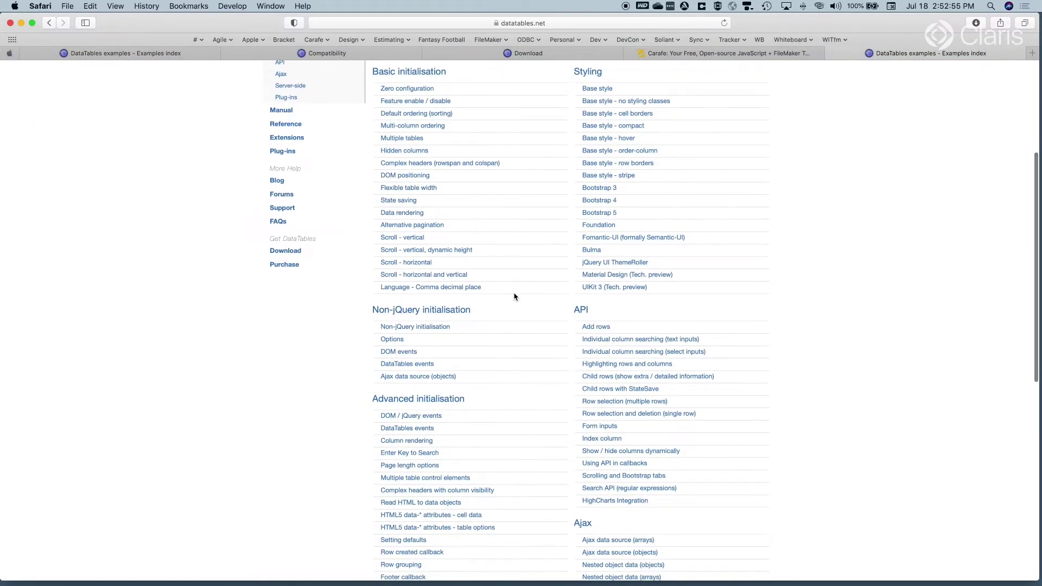
scroll(252, 188, "up", 5)
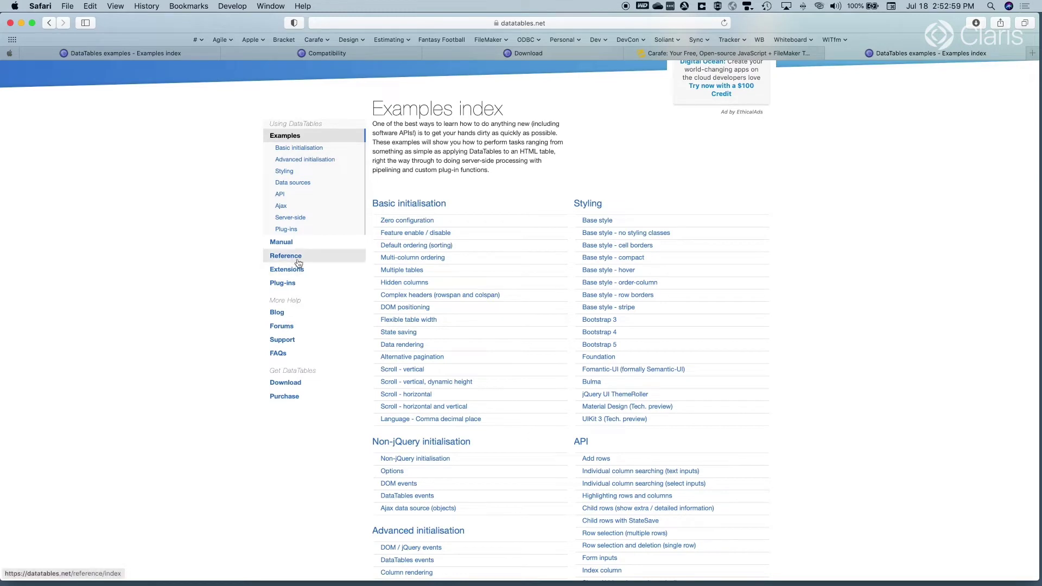
left_click(281, 242)
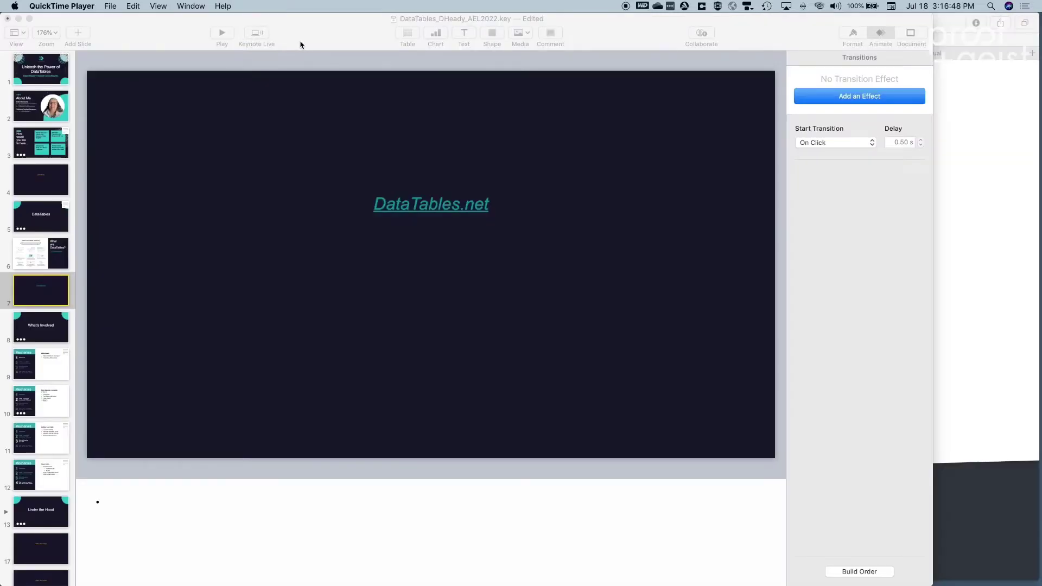
Step: Switch to the Keynote presentation and start the slideshow from the DataTables.net slide
left_click(300, 42)
left_click(222, 33)
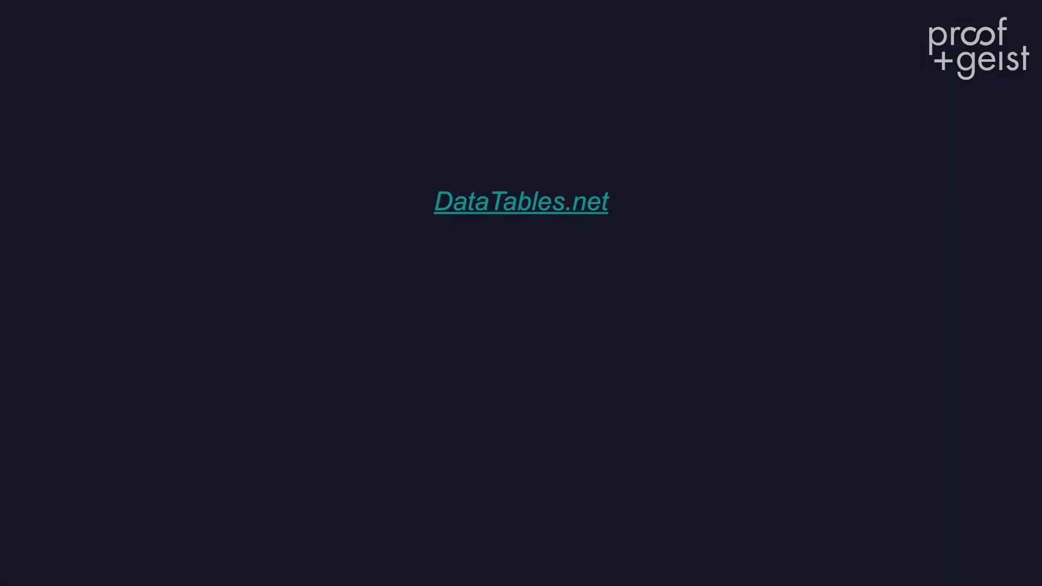